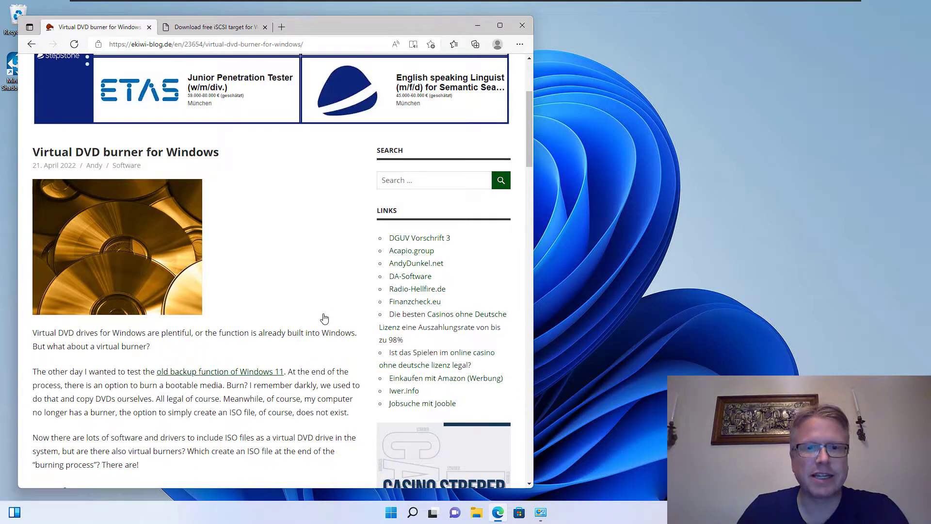
Step: Open Backup and Restore (Windows 7) and start creating a system repair disc
{"action": "left_click", "coordinate": [540, 512]}
{"action": "left_click_drag", "start_coordinate": [215, 81], "coordinate": [261, 110]}
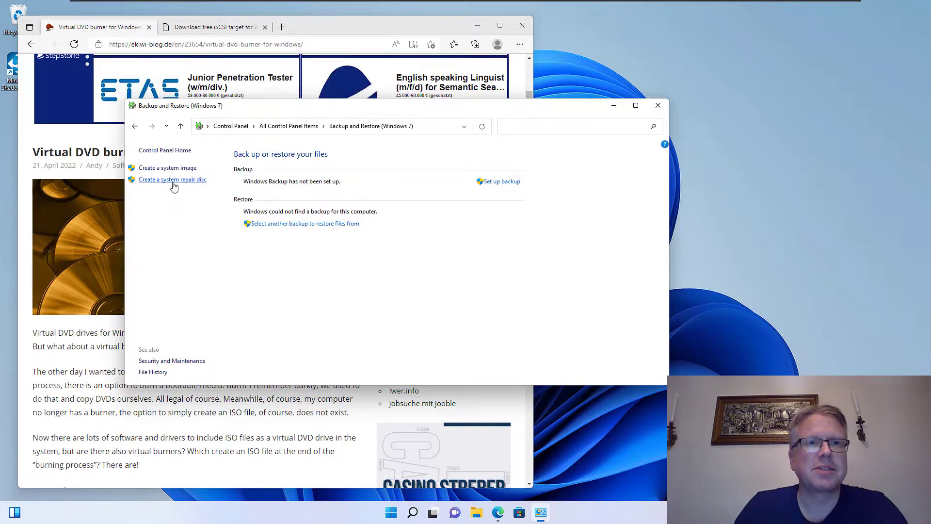
{"action": "left_click", "coordinate": [174, 186]}
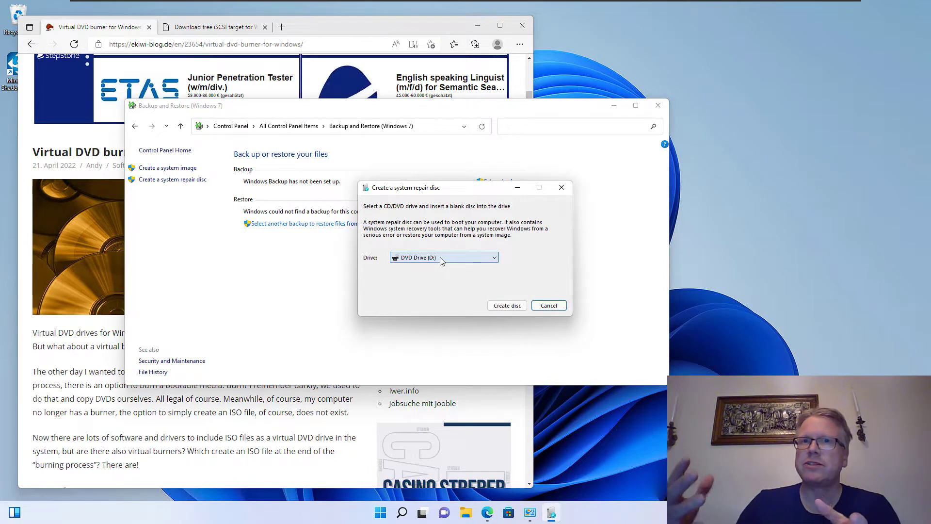
Step: Check the drive list: only DVD Drive (D:) is offered, so keep it as the target
{"action": "left_click", "coordinate": [441, 259]}
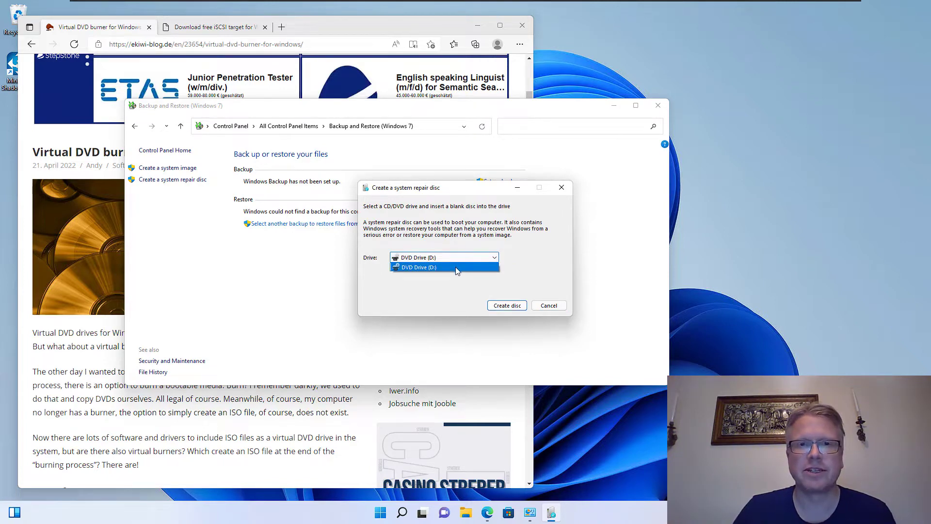
{"action": "left_click", "coordinate": [456, 267]}
{"action": "left_click", "coordinate": [455, 260]}
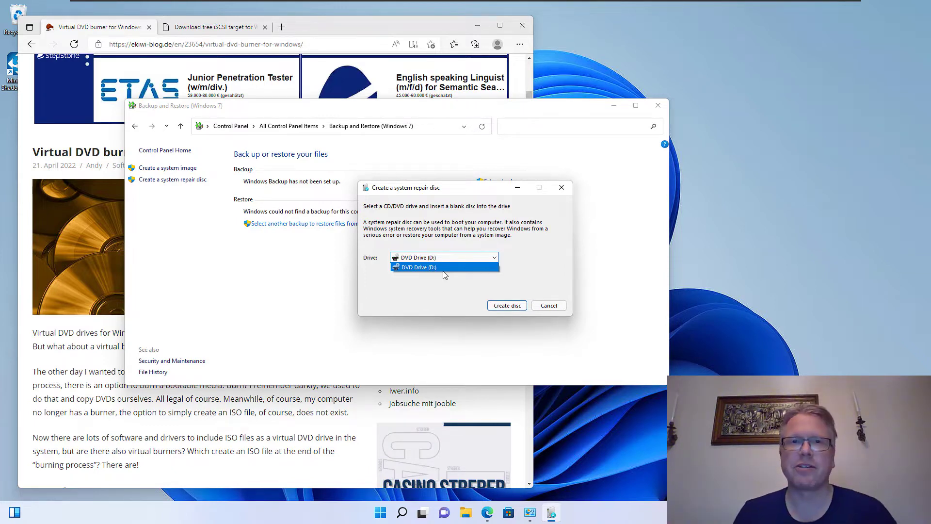
{"action": "left_click", "coordinate": [443, 268]}
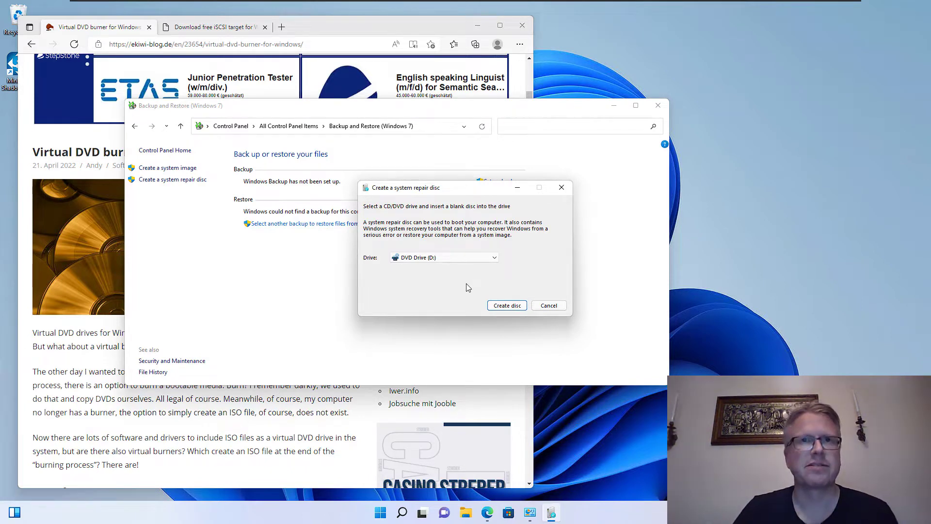
Step: Cancel the repair disc wizard and switch Edge to the TotalMounter download tab
{"action": "left_click", "coordinate": [552, 309]}
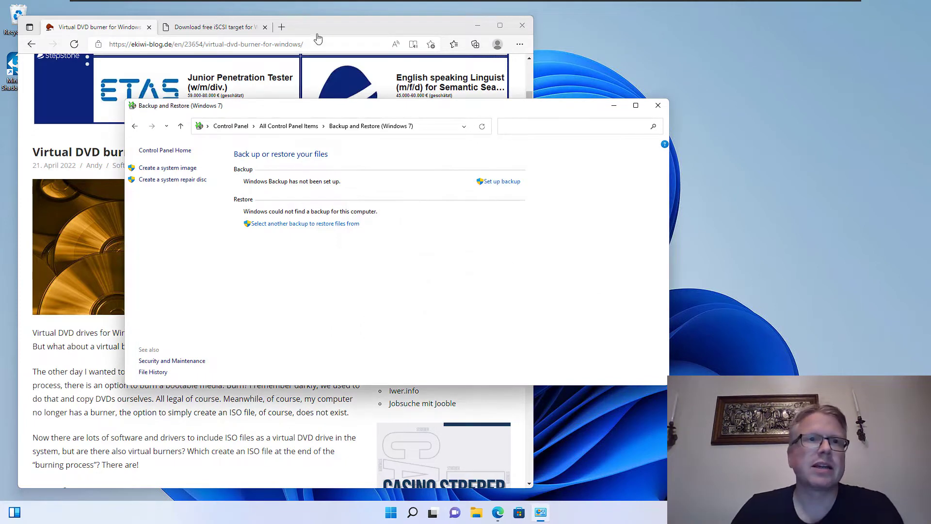
{"action": "left_click", "coordinate": [311, 23]}
{"action": "left_click", "coordinate": [226, 29]}
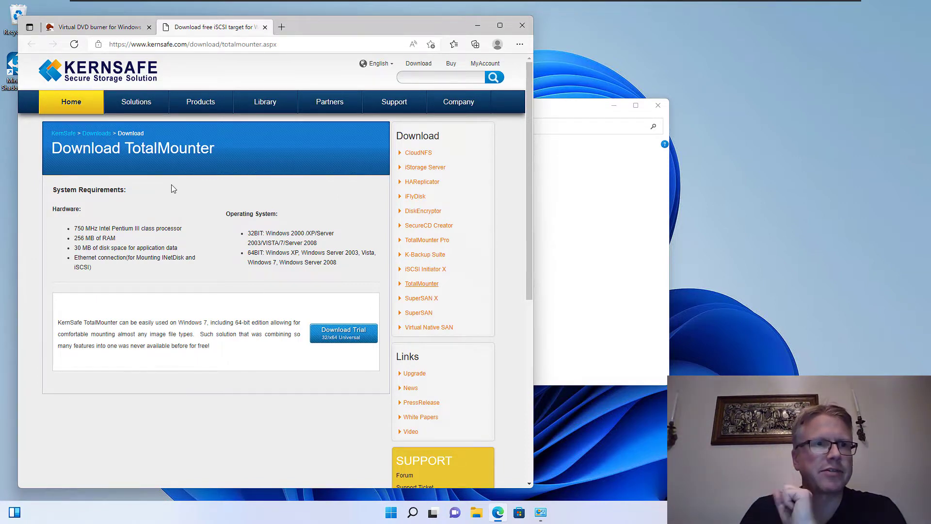
Step: Highlight 'TotalMounter' in the heading and the supported 32-bit Windows versions, then deselect
{"action": "double_click", "coordinate": [172, 149]}
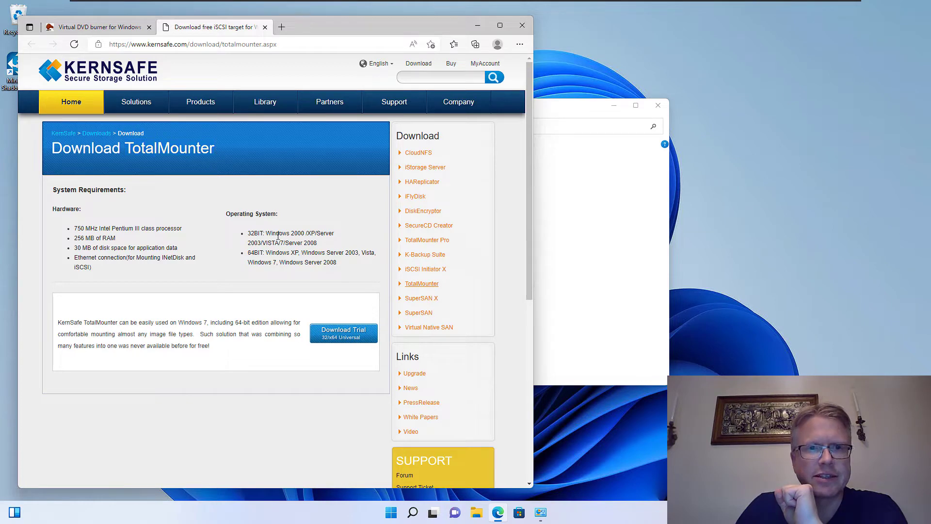
{"action": "left_click_drag", "start_coordinate": [265, 233], "coordinate": [301, 233]}
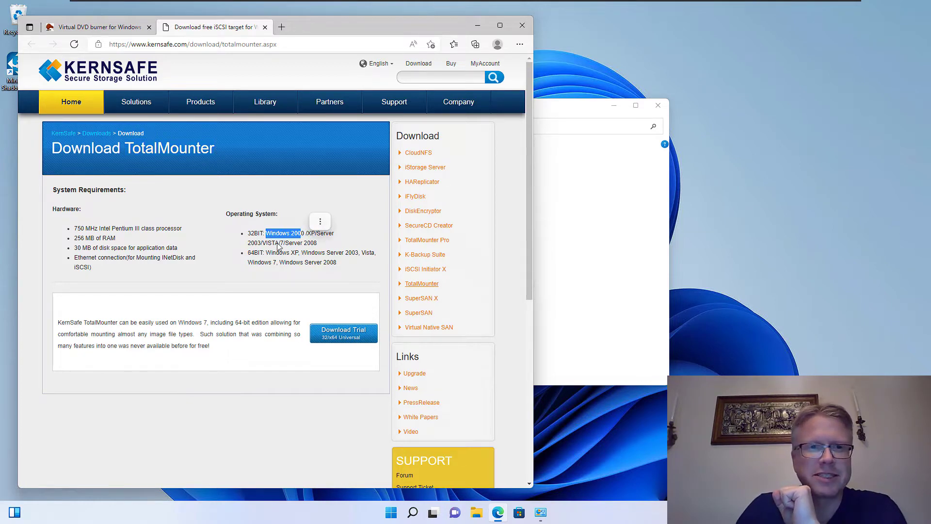
{"action": "left_click", "coordinate": [291, 248]}
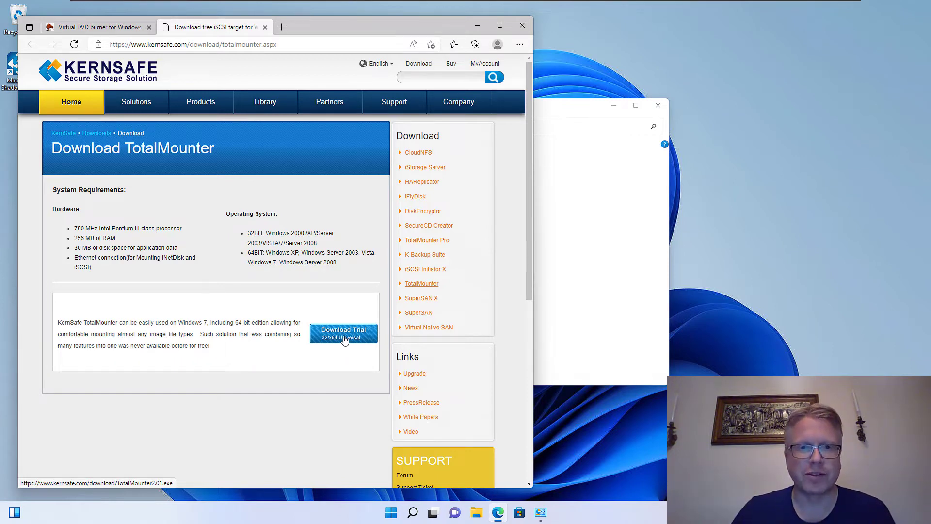
Step: Launch TotalMounter from the Start menu and allow it through UAC
{"action": "left_click", "coordinate": [392, 514]}
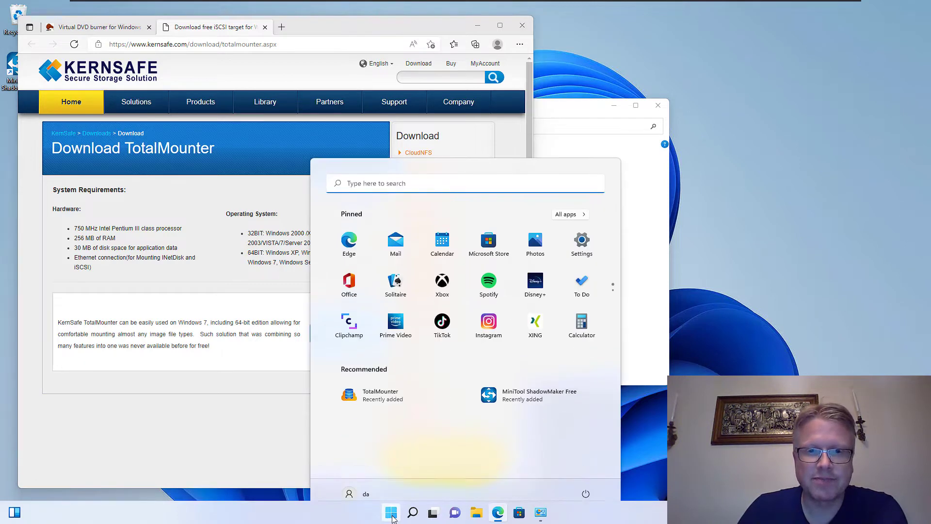
{"action": "left_click", "coordinate": [391, 383]}
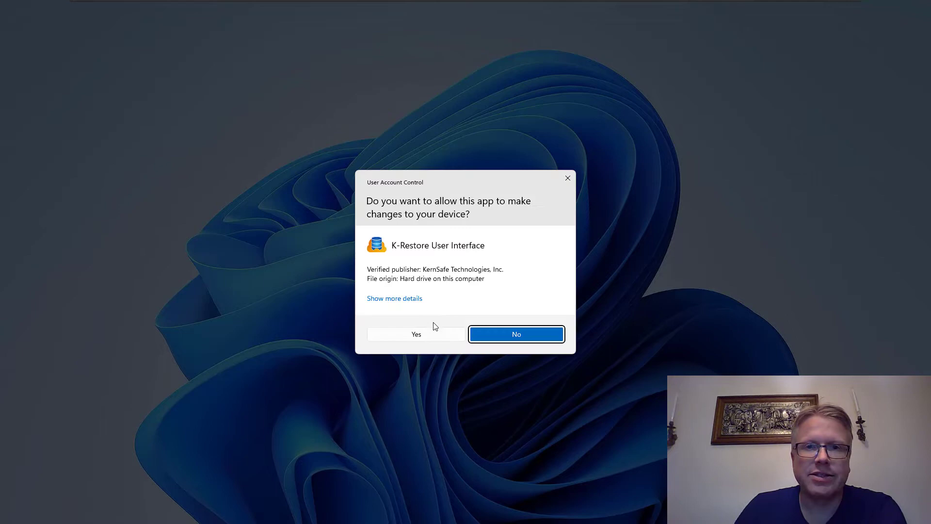
{"action": "left_click", "coordinate": [423, 336]}
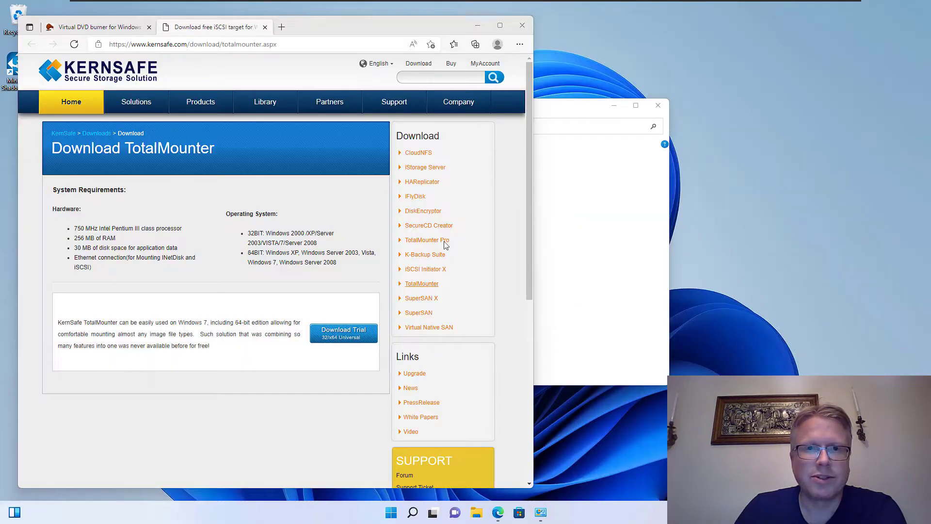
Step: Minimize Edge and Backup and Restore, then choose Mount > Virtual CD/DVD-RW in TotalMounter
{"action": "left_click", "coordinate": [477, 25]}
{"action": "left_click", "coordinate": [613, 106]}
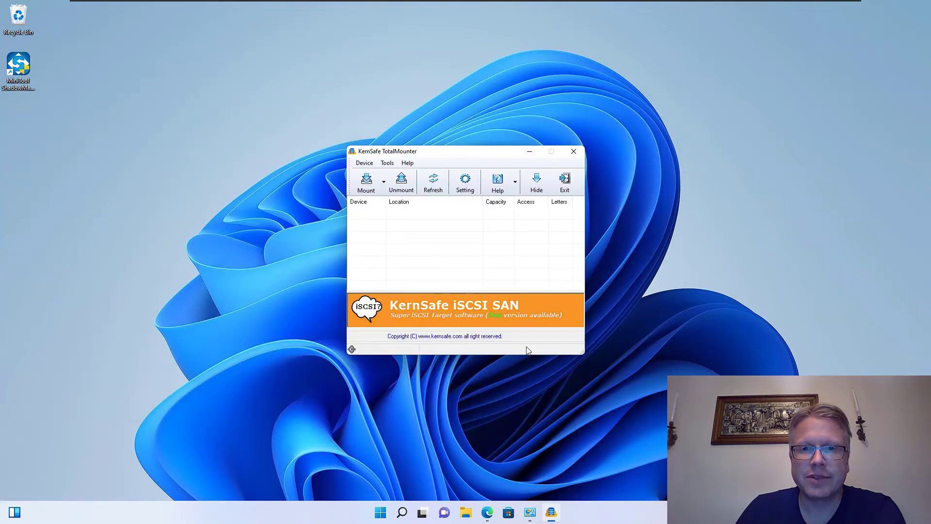
{"action": "left_click_drag", "start_coordinate": [440, 158], "coordinate": [366, 153]}
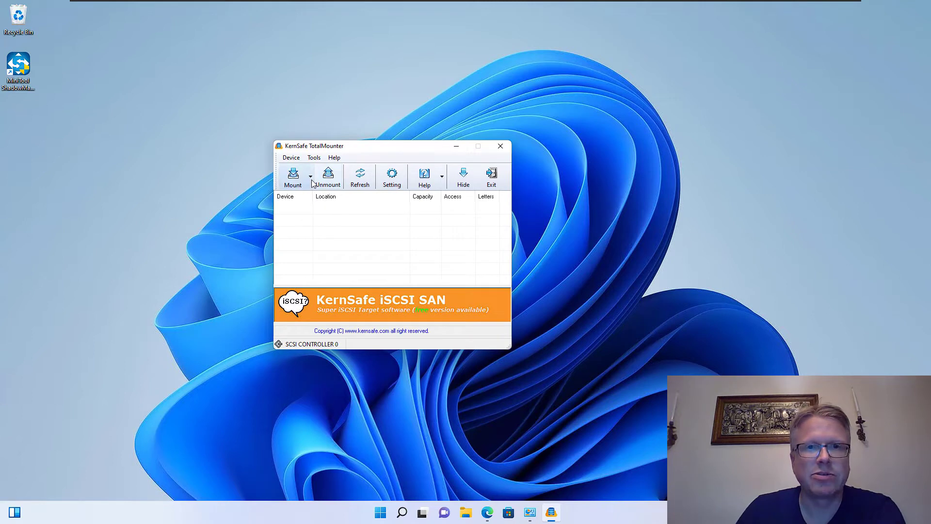
{"action": "left_click", "coordinate": [310, 177]}
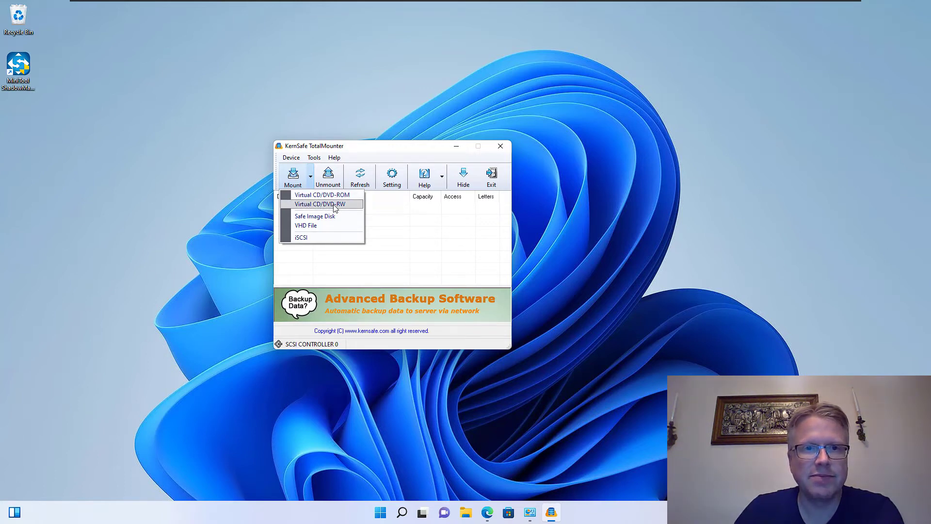
{"action": "left_click", "coordinate": [335, 205]}
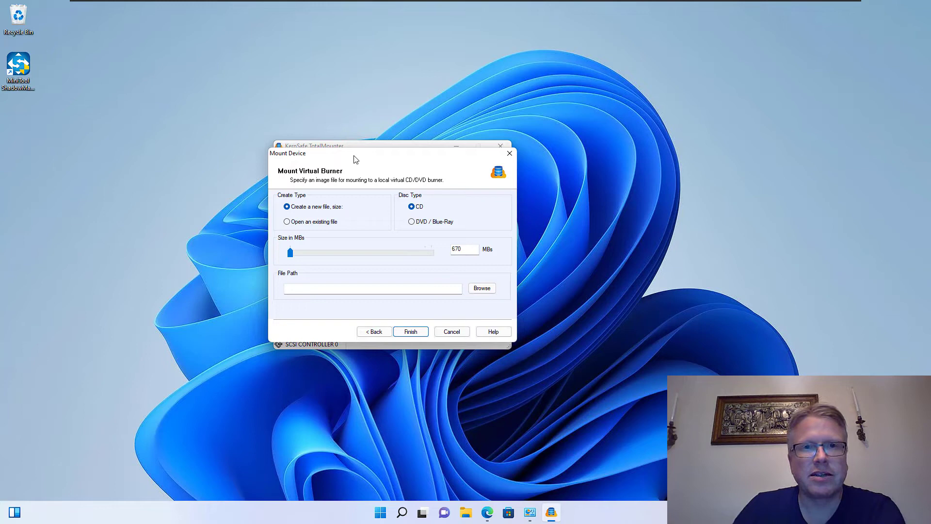
Step: Set the burner's disc type to CD and save its image as rescue.iso on the Desktop
{"action": "left_click_drag", "start_coordinate": [355, 159], "coordinate": [252, 170]}
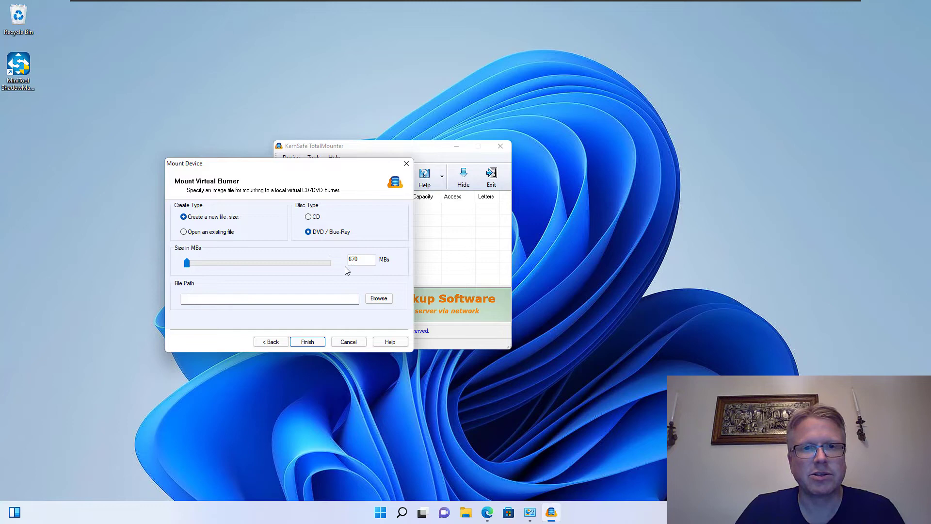
{"action": "left_click", "coordinate": [310, 217]}
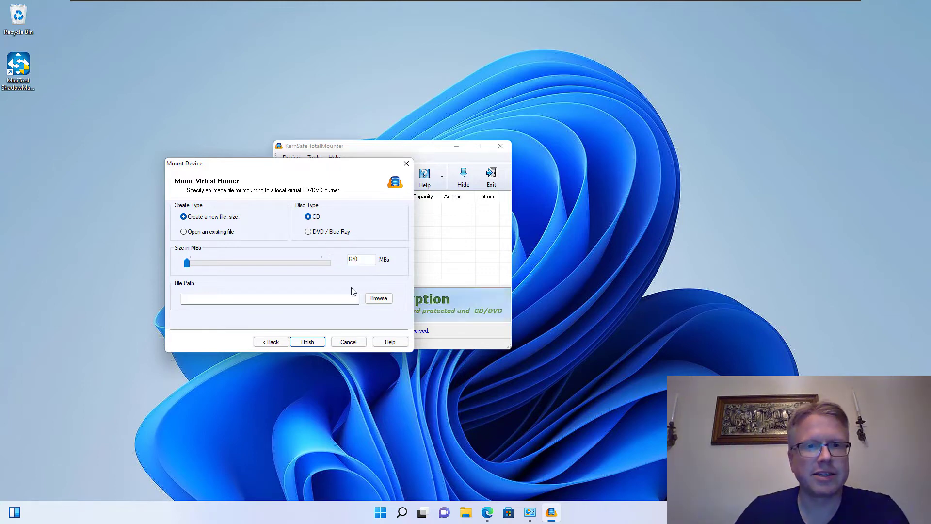
{"action": "left_click", "coordinate": [382, 300]}
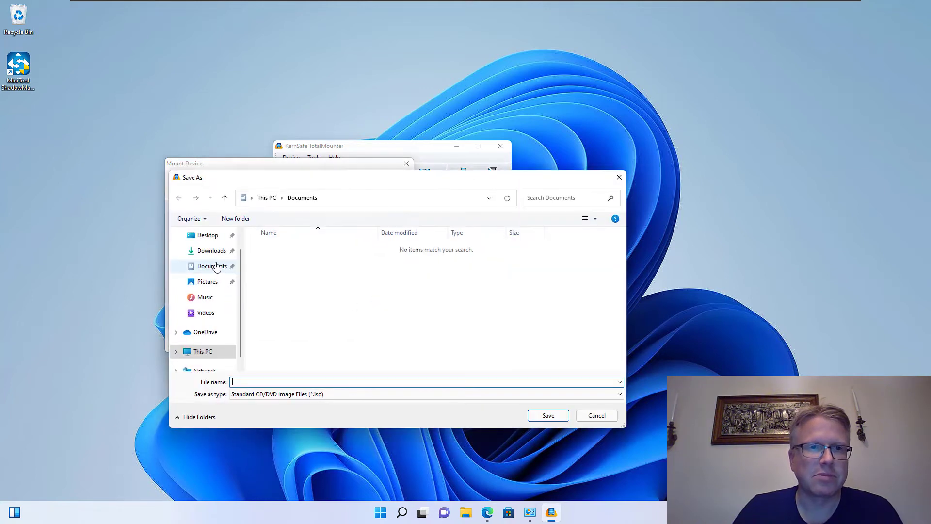
{"action": "left_click", "coordinate": [215, 238]}
{"action": "left_click", "coordinate": [262, 393]}
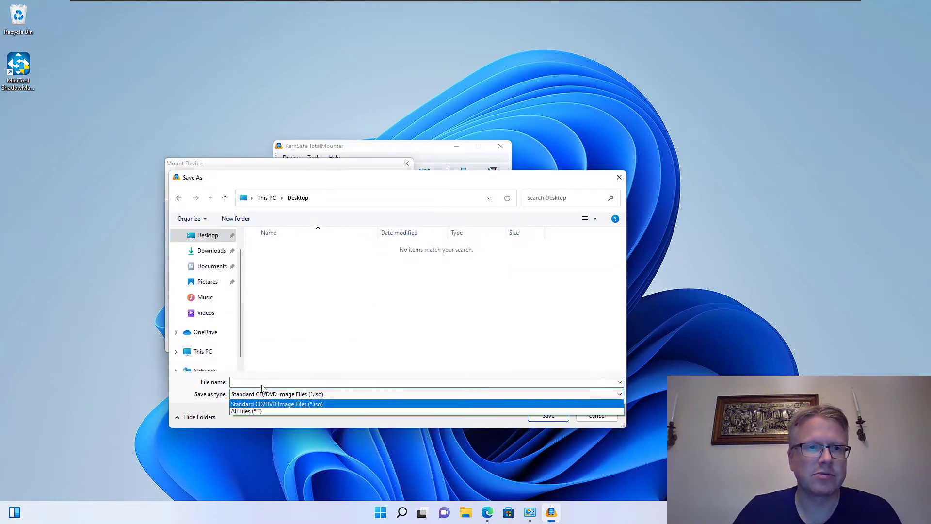
{"action": "left_click", "coordinate": [260, 383]}
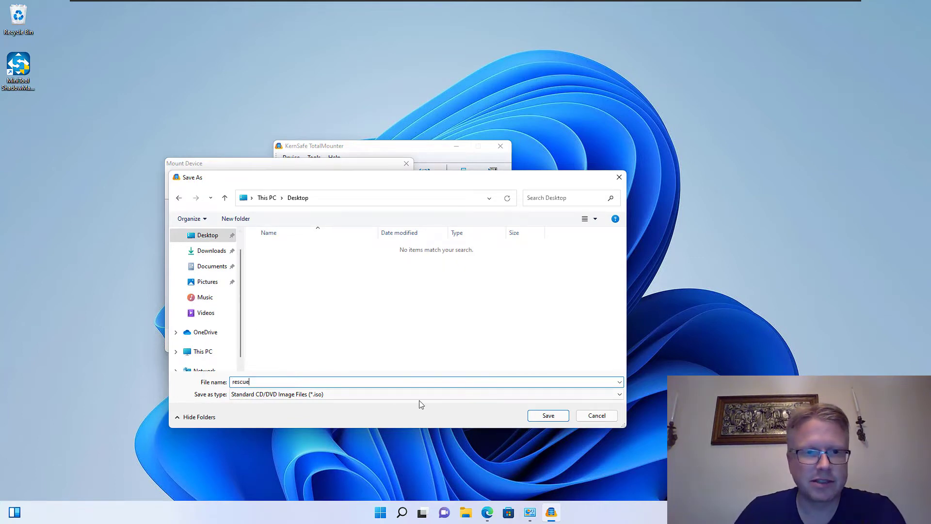
{"action": "left_click", "coordinate": [545, 416]}
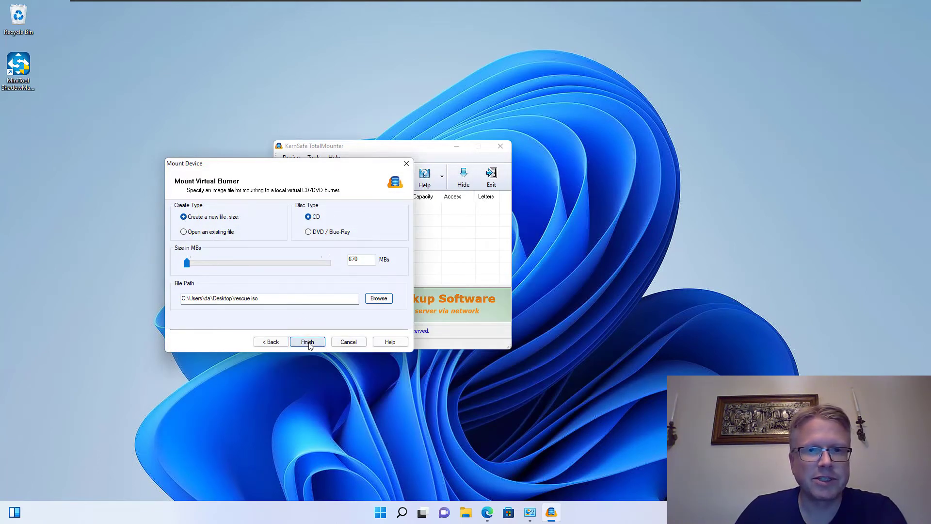
Step: Finish mounting the 670 MB burner as drive E: and open File Explorer
{"action": "left_click", "coordinate": [308, 343]}
{"action": "left_click_drag", "start_coordinate": [385, 150], "coordinate": [266, 134]}
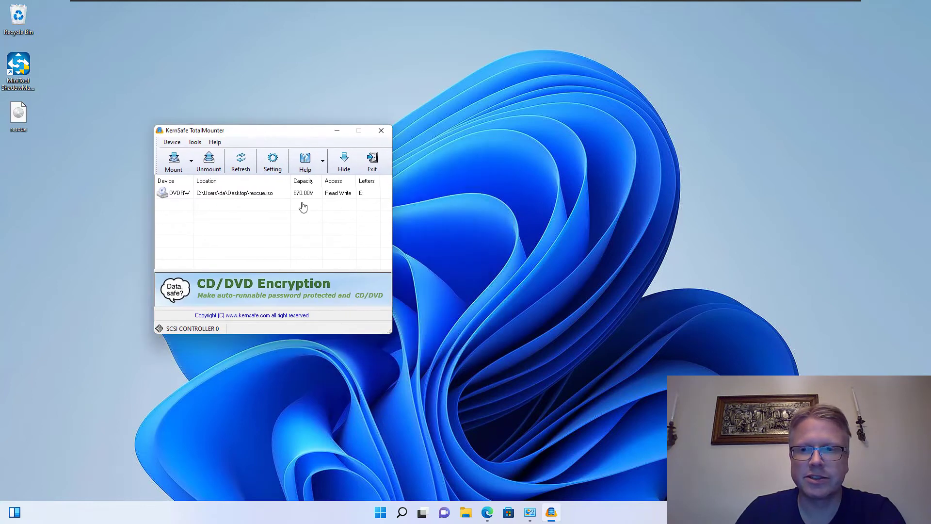
{"action": "left_click", "coordinate": [468, 517]}
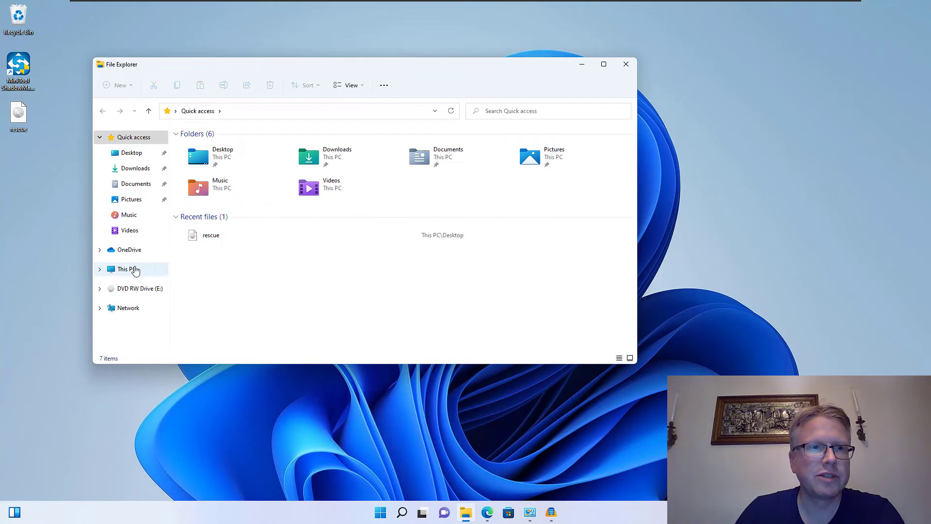
Step: Show This PC, where DVD RW Drive (E:) lists 670 MB free of 670 MB
{"action": "left_click", "coordinate": [130, 269]}
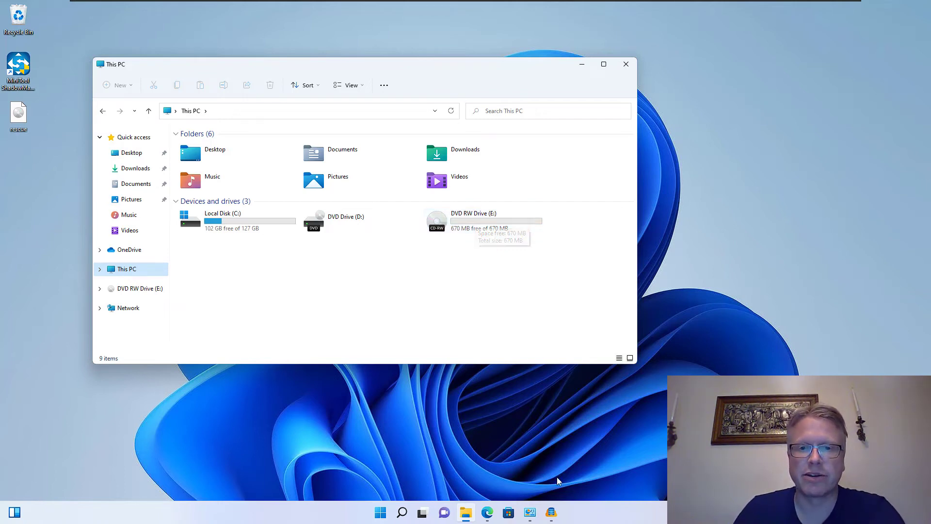
Step: Start a new system repair disc with DVD RW Drive (E:) as the target drive
{"action": "left_click", "coordinate": [530, 512]}
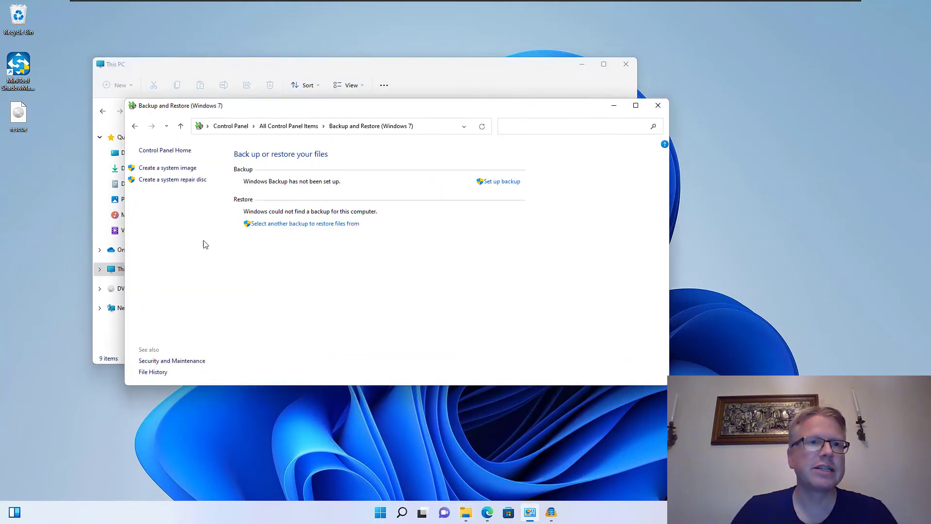
{"action": "left_click", "coordinate": [183, 180]}
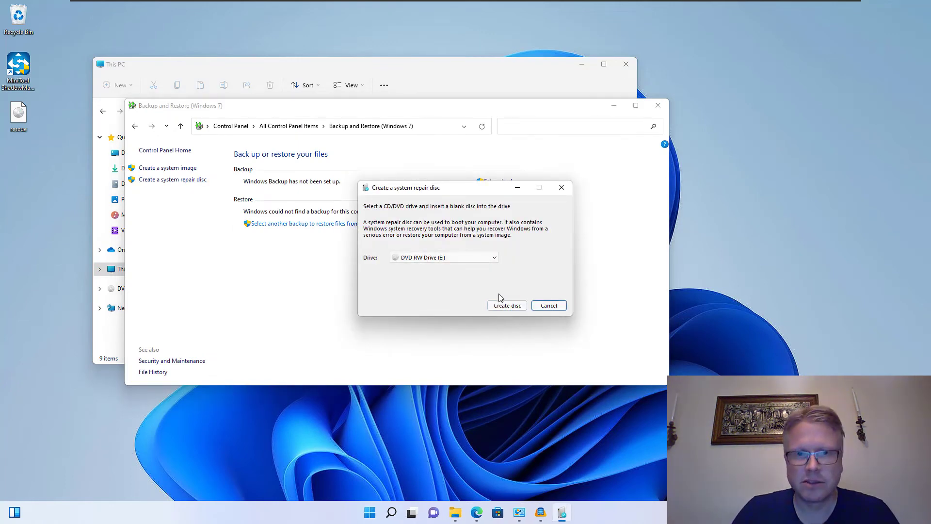
{"action": "left_click", "coordinate": [443, 258]}
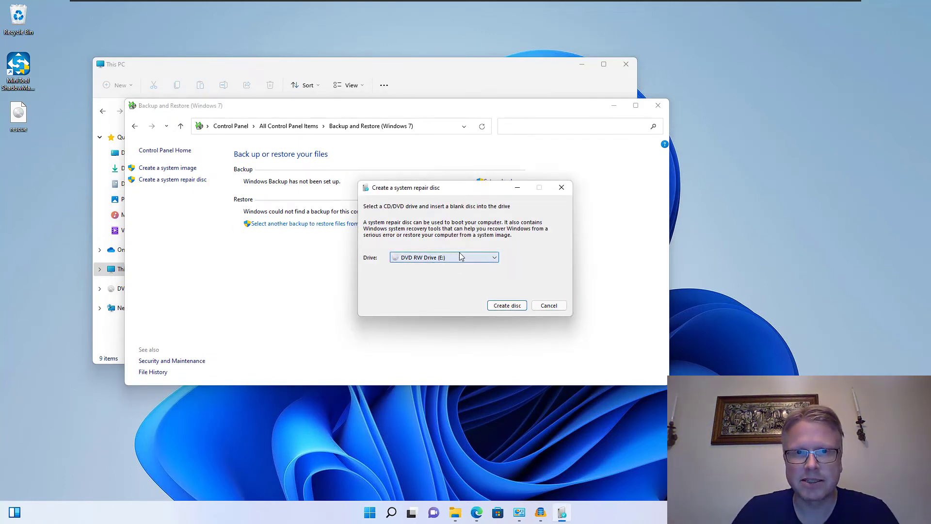
{"action": "left_click", "coordinate": [418, 258]}
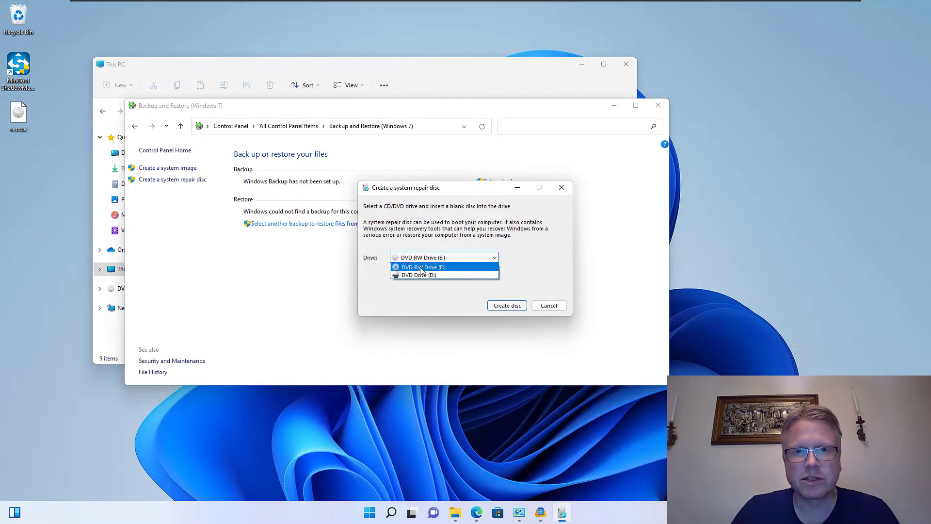
{"action": "left_click", "coordinate": [425, 270]}
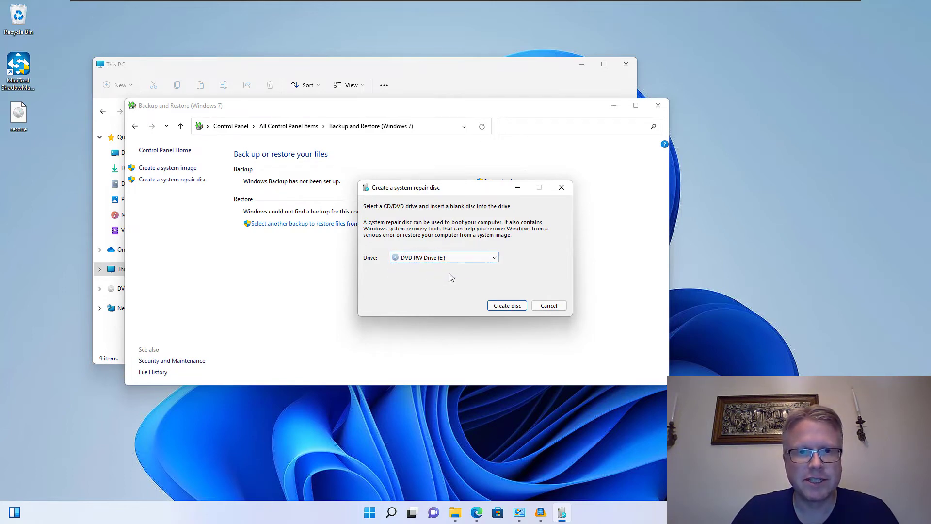
Step: Burn the Windows 11 repair disc to drive E: and close the wizard
{"action": "left_click", "coordinate": [506, 305]}
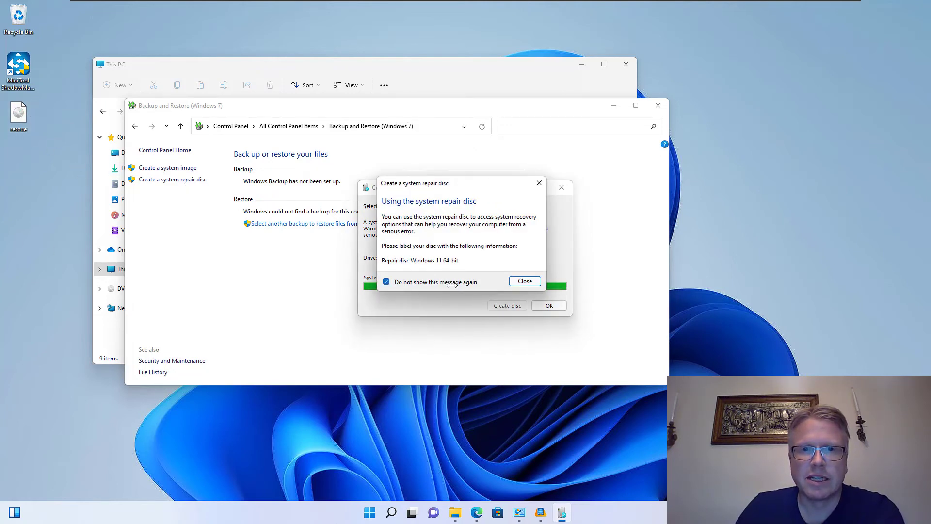
{"action": "left_click", "coordinate": [522, 281]}
{"action": "left_click", "coordinate": [547, 305]}
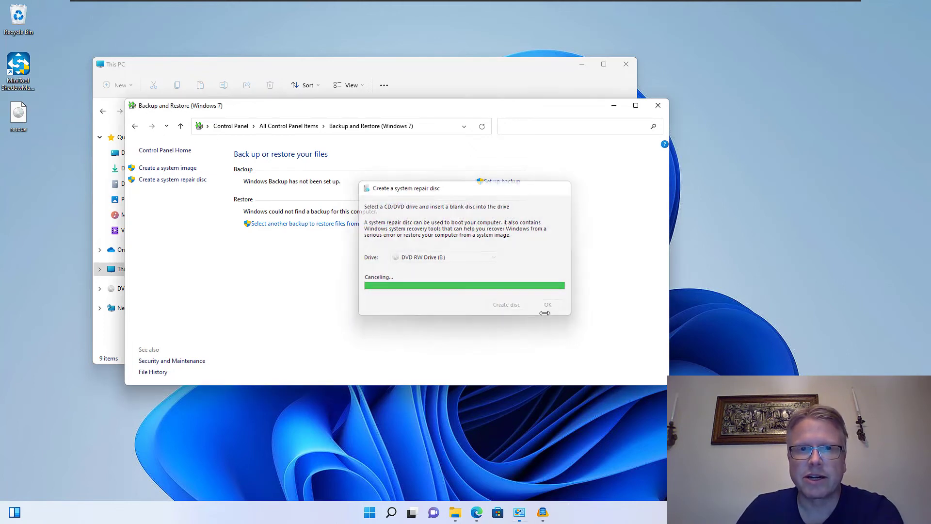
{"action": "left_click", "coordinate": [328, 88]}
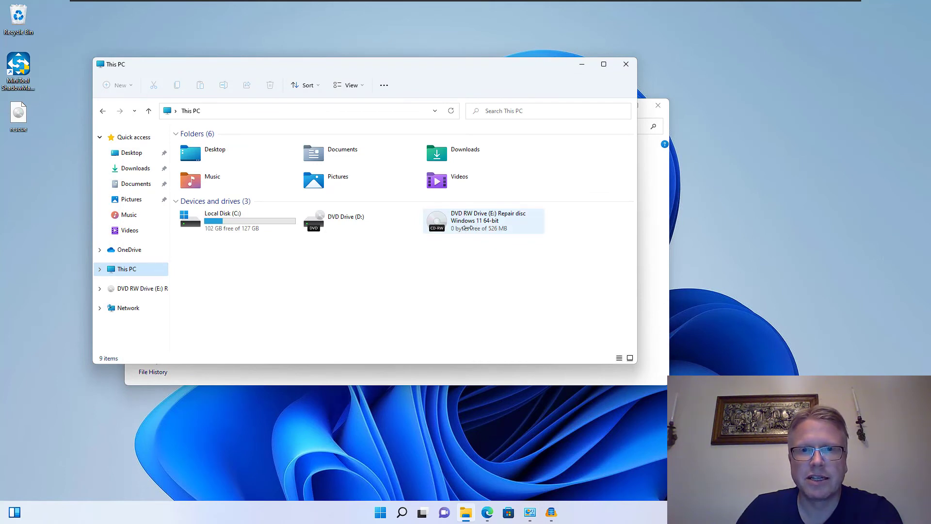
Step: Open DVD RW Drive (E:) in Explorer, then select the DVDRW device in TotalMounter
{"action": "double_click", "coordinate": [466, 227]}
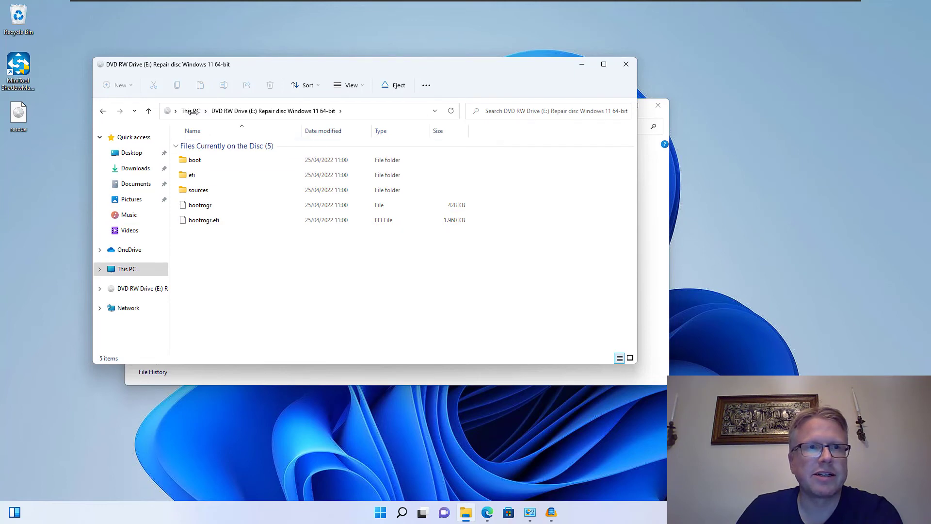
{"action": "left_click", "coordinate": [551, 512]}
{"action": "left_click", "coordinate": [175, 193]}
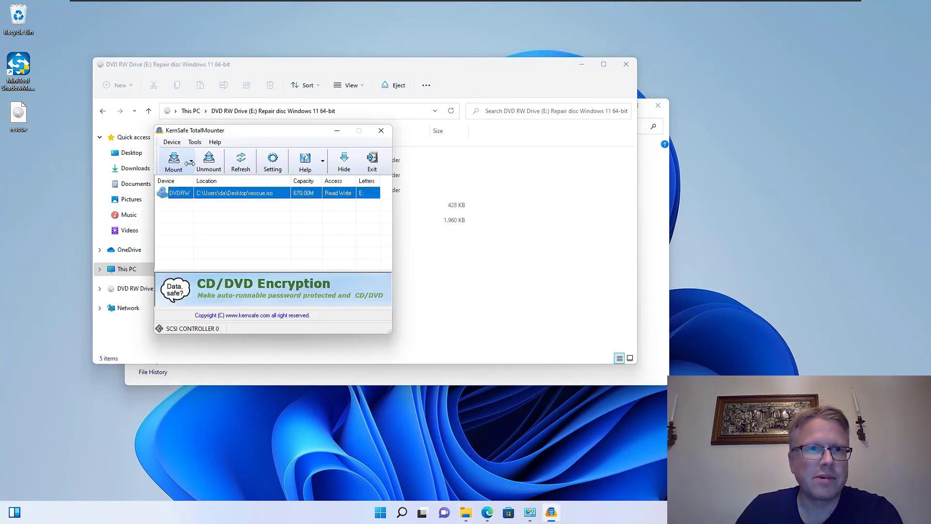
{"action": "left_click", "coordinate": [191, 160]}
{"action": "left_click", "coordinate": [186, 210]}
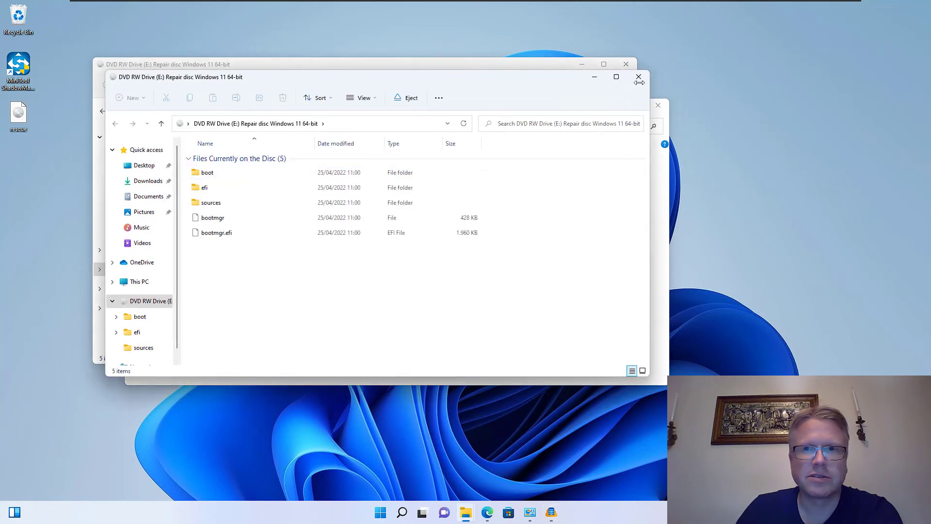
Step: Unmount the DVDRW device holding rescue.iso, close its Explorer window, and exit TotalMounter
{"action": "left_click", "coordinate": [551, 512]}
{"action": "left_click", "coordinate": [219, 168]}
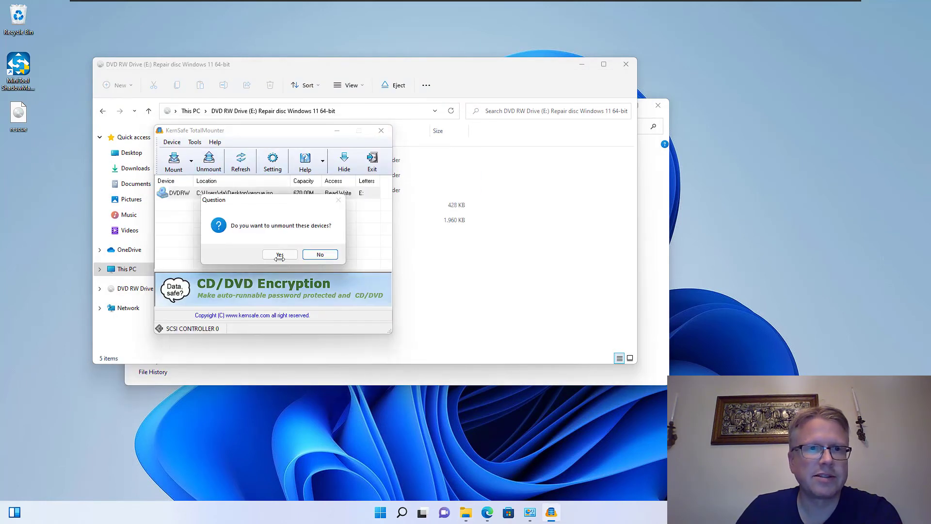
{"action": "left_click", "coordinate": [318, 254]}
{"action": "left_click", "coordinate": [446, 296]}
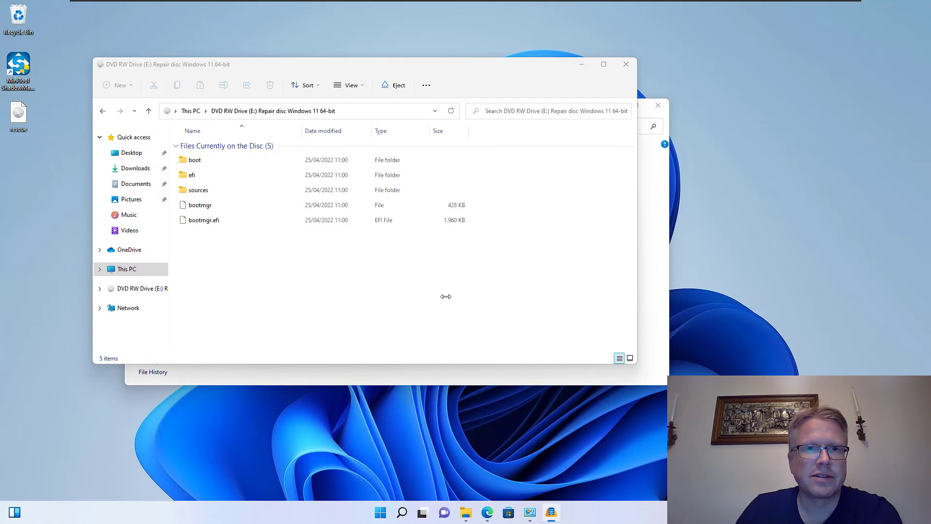
{"action": "left_click", "coordinate": [625, 66]}
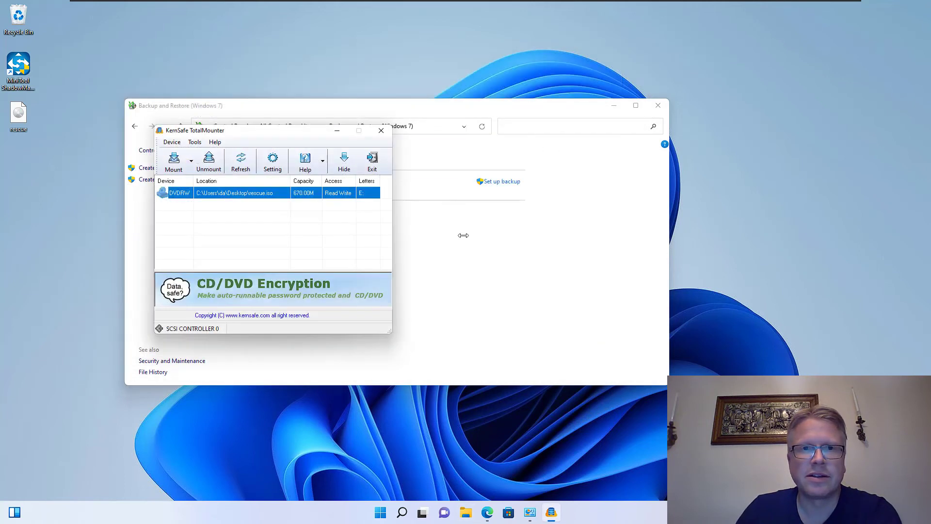
{"action": "left_click", "coordinate": [207, 167]}
{"action": "left_click", "coordinate": [381, 130]}
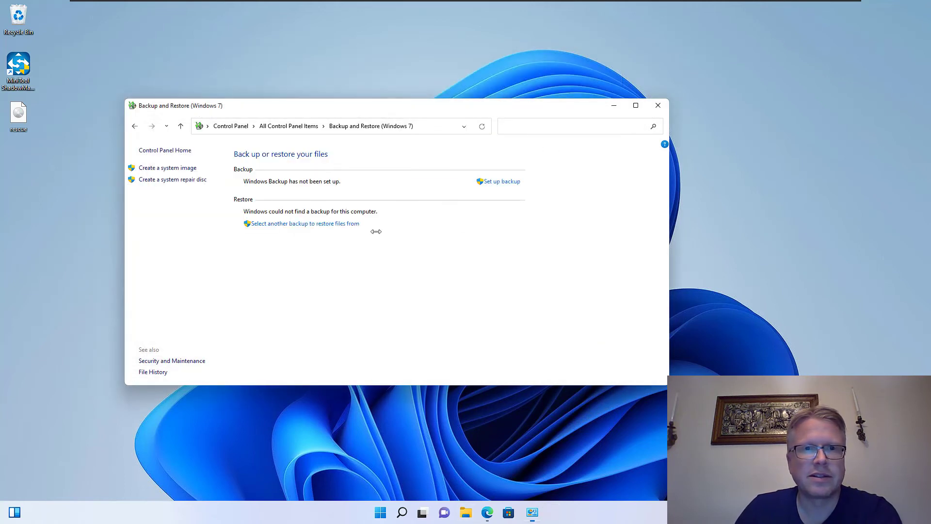
Step: Open This PC in File Explorer and inspect the Properties of rescue on the Desktop
{"action": "left_click", "coordinate": [476, 512]}
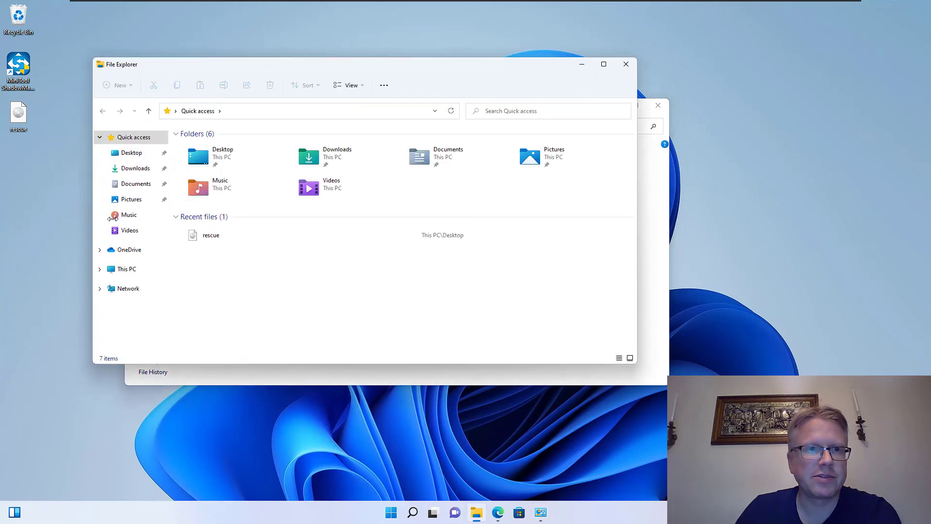
{"action": "left_click", "coordinate": [126, 269]}
{"action": "left_click", "coordinate": [345, 217]}
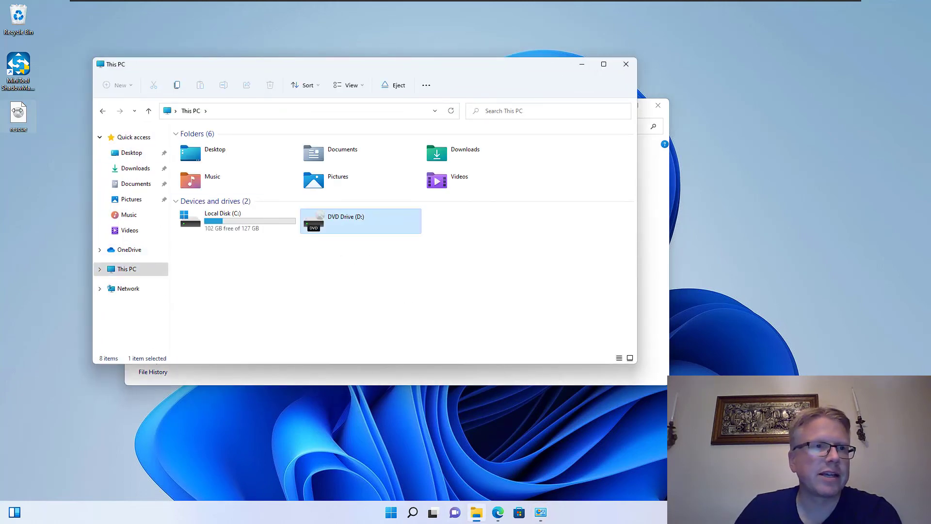
{"action": "left_click", "coordinate": [46, 111]}
{"action": "key", "text": "Menu"}
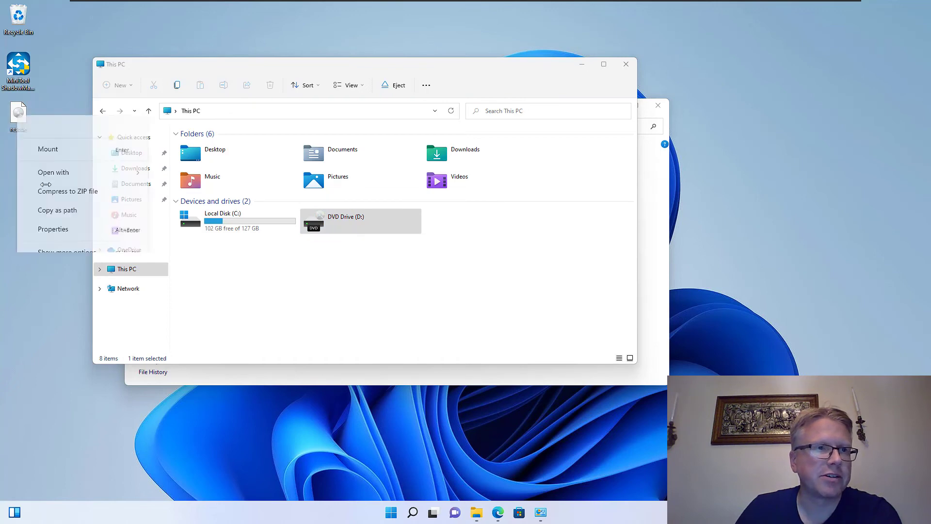
{"action": "left_click", "coordinate": [55, 234]}
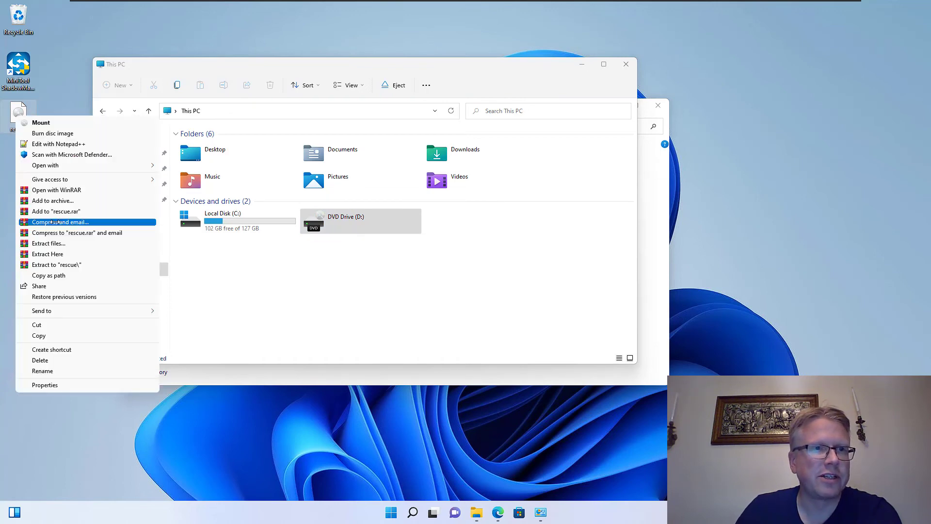
{"action": "left_click", "coordinate": [45, 385]}
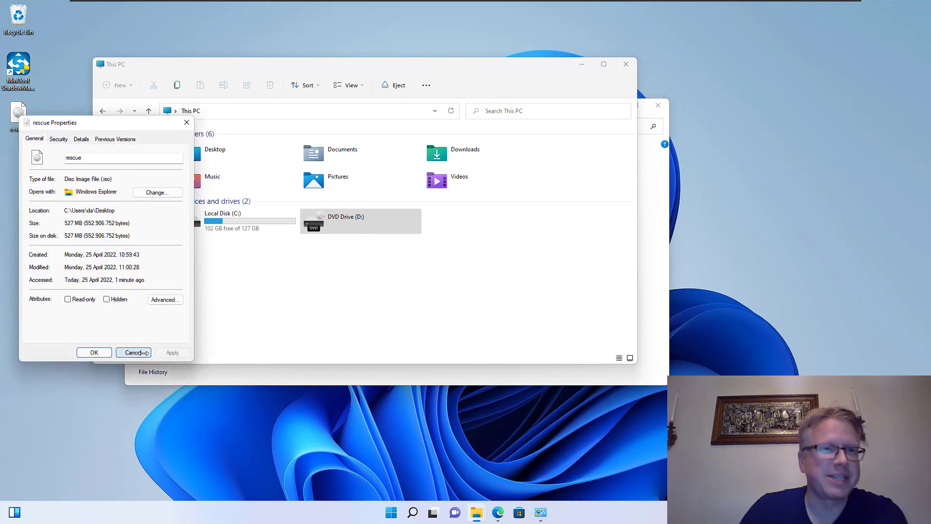
{"action": "left_click", "coordinate": [142, 352]}
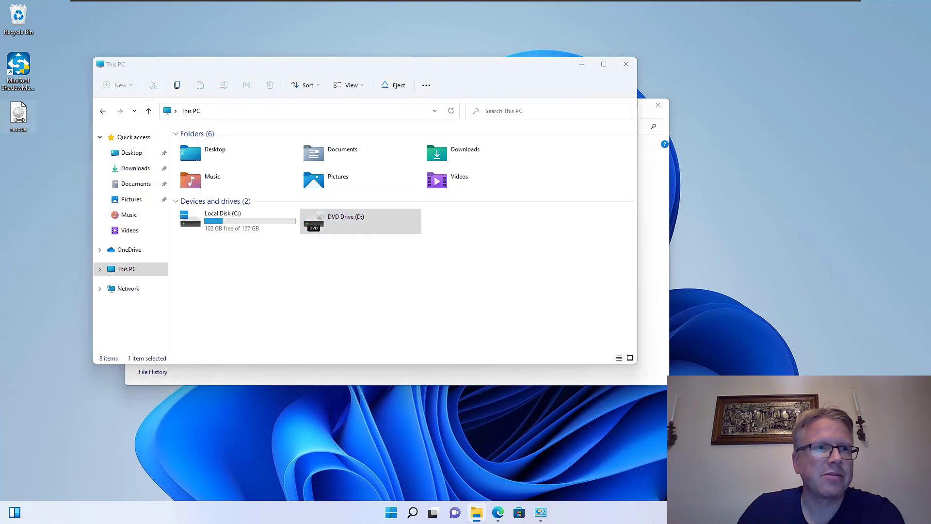
Step: Mount rescue.iso as DVD Drive (E:), close its window, and return to Edge's blog article
{"action": "left_click_drag", "start_coordinate": [18, 119], "coordinate": [31, 172]}
{"action": "right_click", "coordinate": [18, 164]}
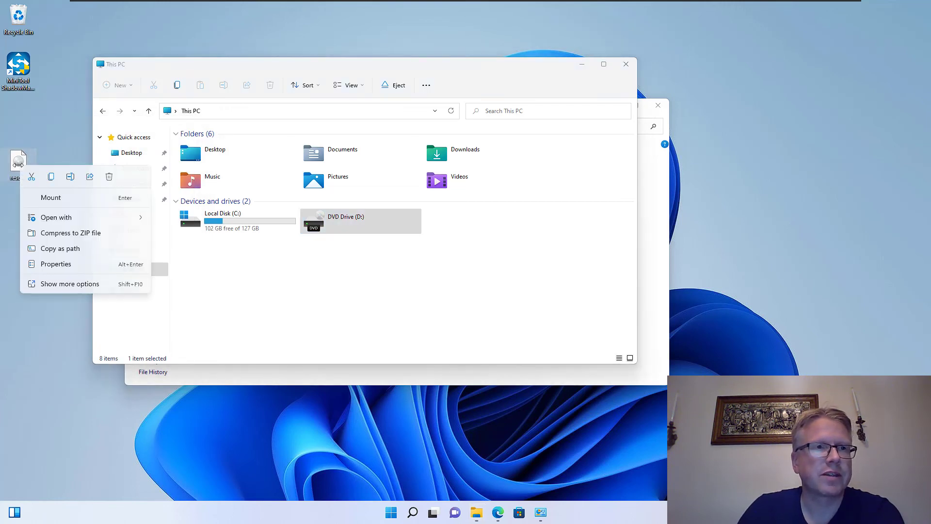
{"action": "left_click", "coordinate": [70, 197]}
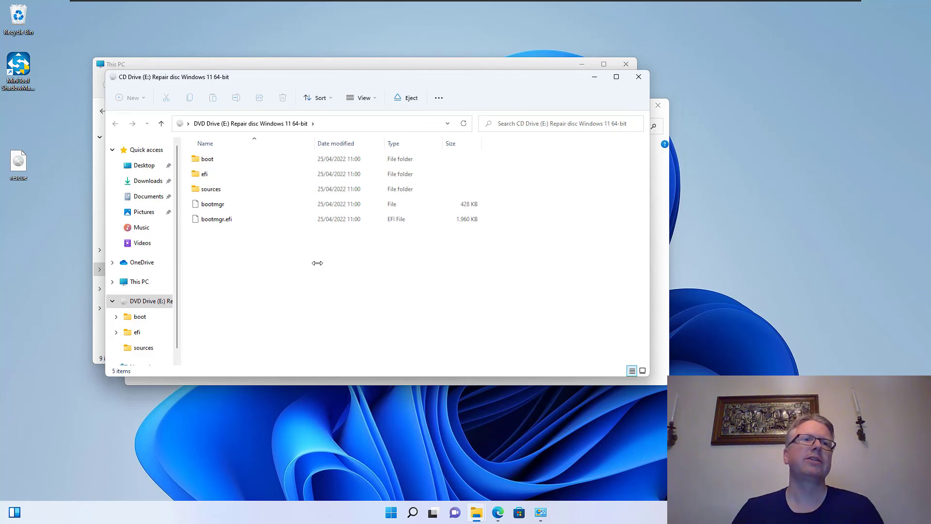
{"action": "left_click", "coordinate": [639, 78]}
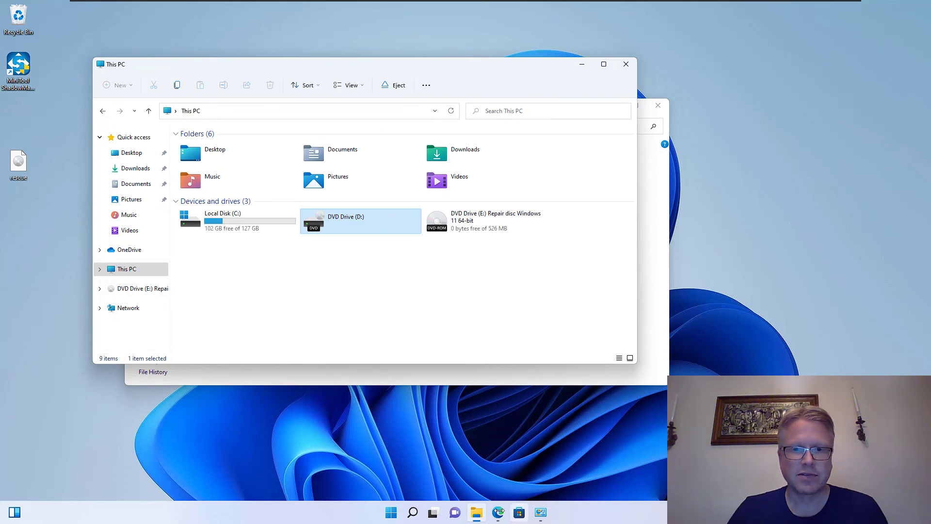
{"action": "left_click", "coordinate": [498, 512]}
{"action": "left_click", "coordinate": [75, 27]}
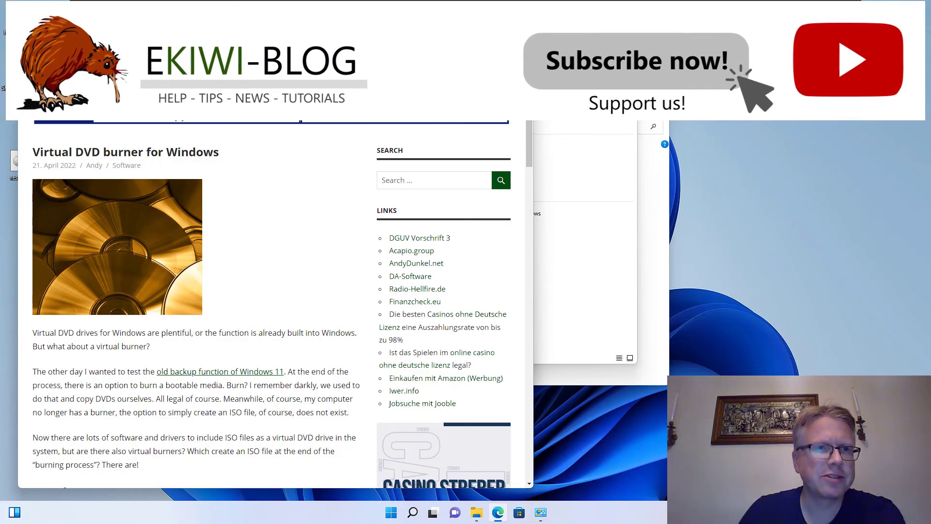
Step: Scroll the ekiwi-blog article down to the TotalMounter heading and setup screenshot
{"action": "scroll", "coordinate": [220, 311], "scroll_direction": "down", "scroll_amount": 1}
{"action": "scroll", "coordinate": [220, 312], "scroll_direction": "down", "scroll_amount": 1}
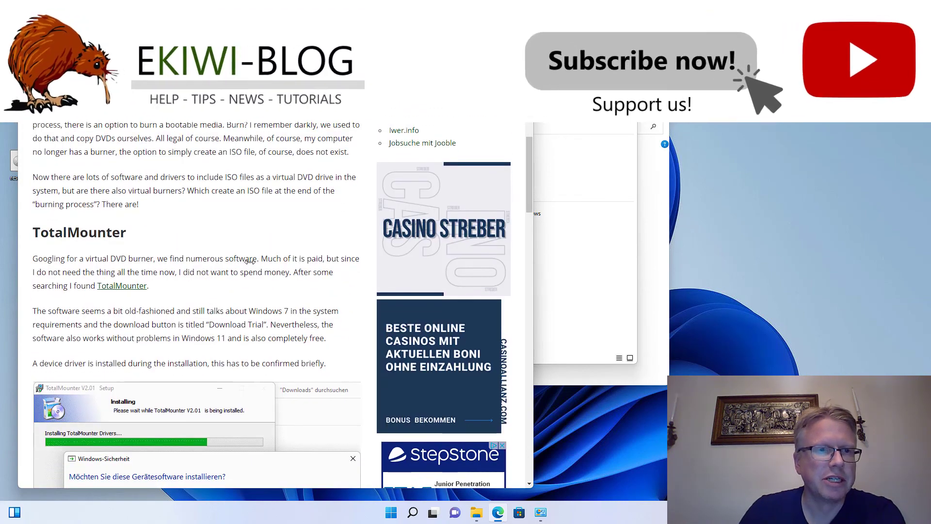
{"action": "scroll", "coordinate": [248, 256], "scroll_direction": "down", "scroll_amount": 4}
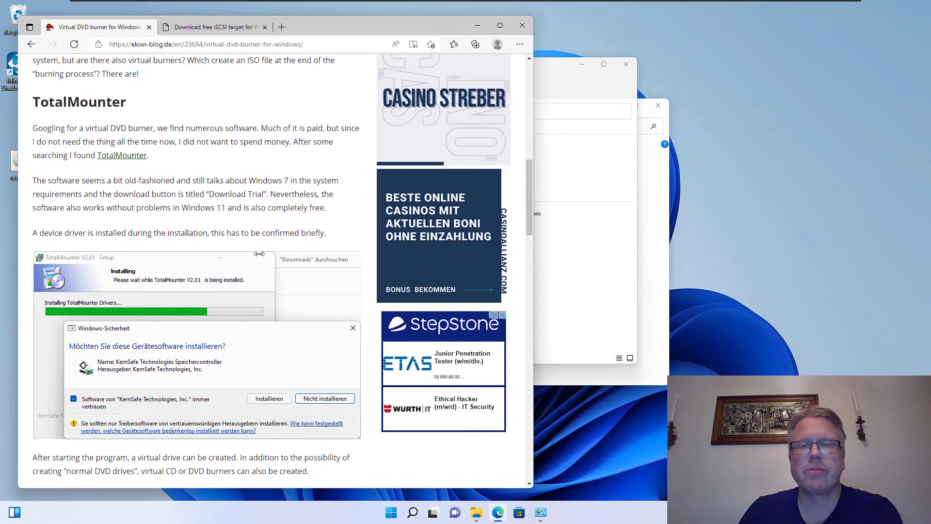